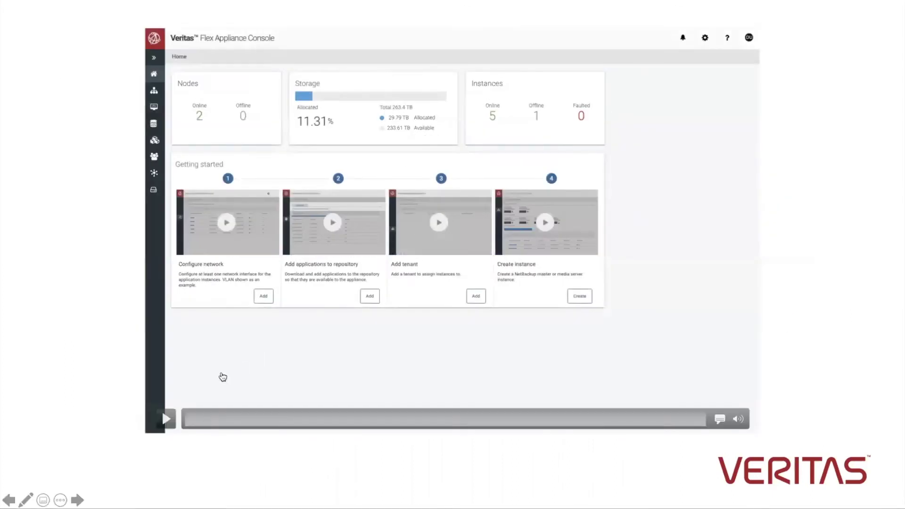
# Step: Begin a NetBackup Immutable Storage Server 13.0.1 instance with hostname drw02msdp-1
pyautogui.click(166, 419)
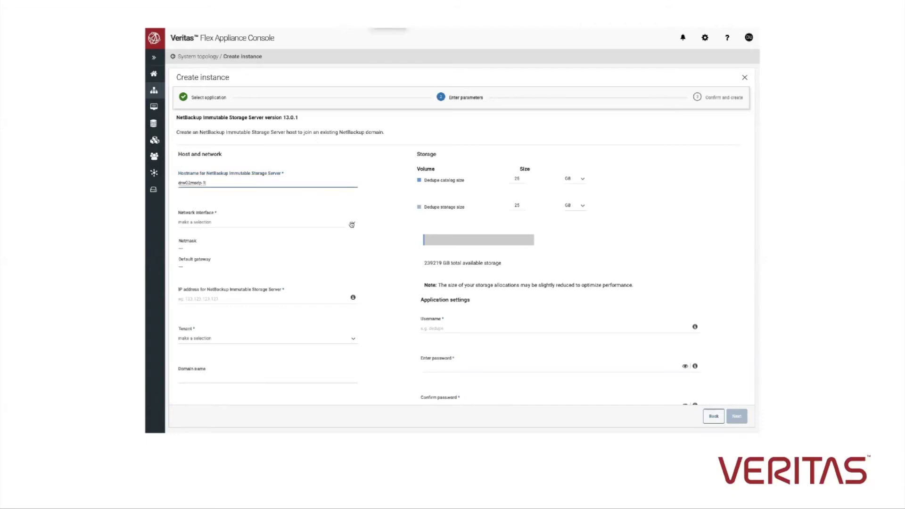
# Step: Use network interface nic2 with IP address 10.80.230.51
pyautogui.click(349, 227)
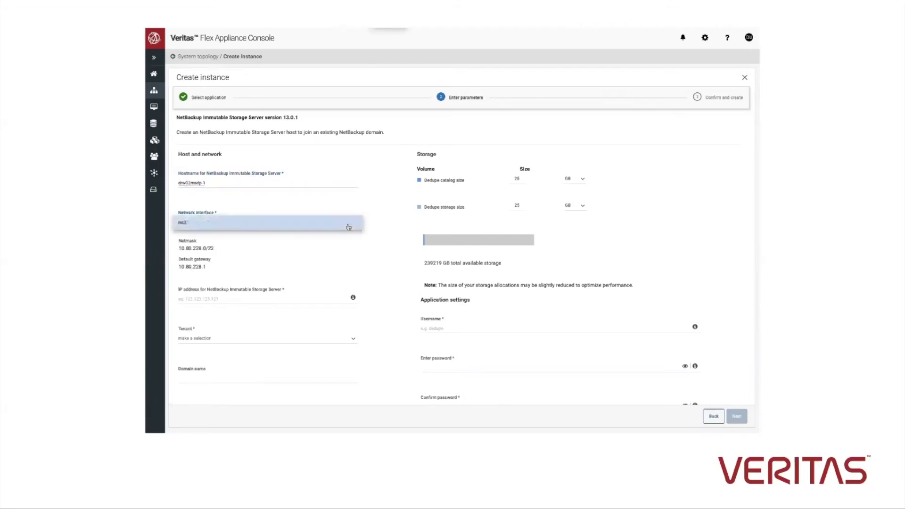
pyautogui.click(316, 297)
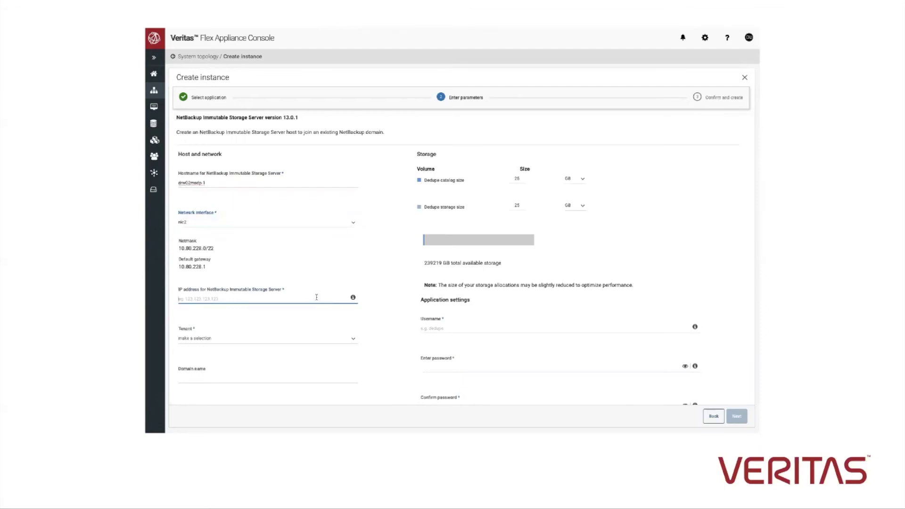
pyautogui.write('10.80.230.51')
# Step: Assign the instance to tenant MAHWAH
pyautogui.click(353, 341)
pyautogui.click(347, 356)
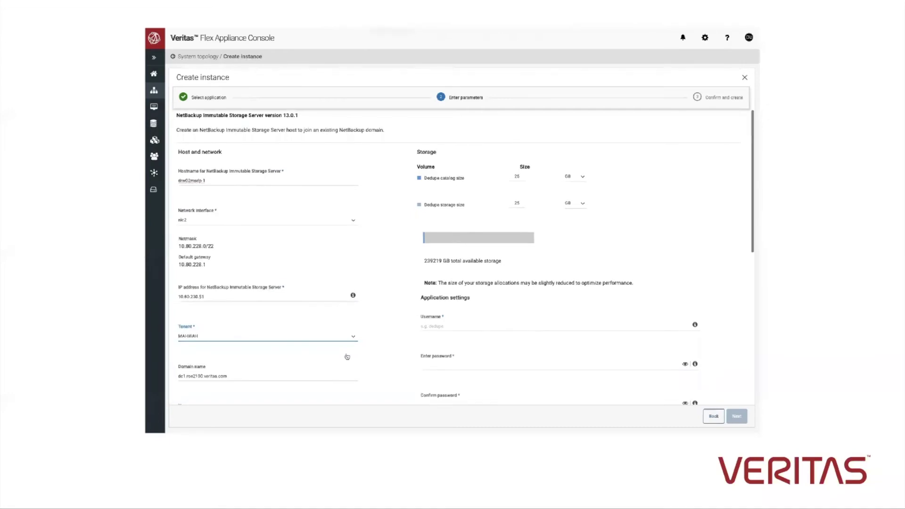
pyautogui.scroll(-3, 347, 357)
pyautogui.scroll(2, 347, 357)
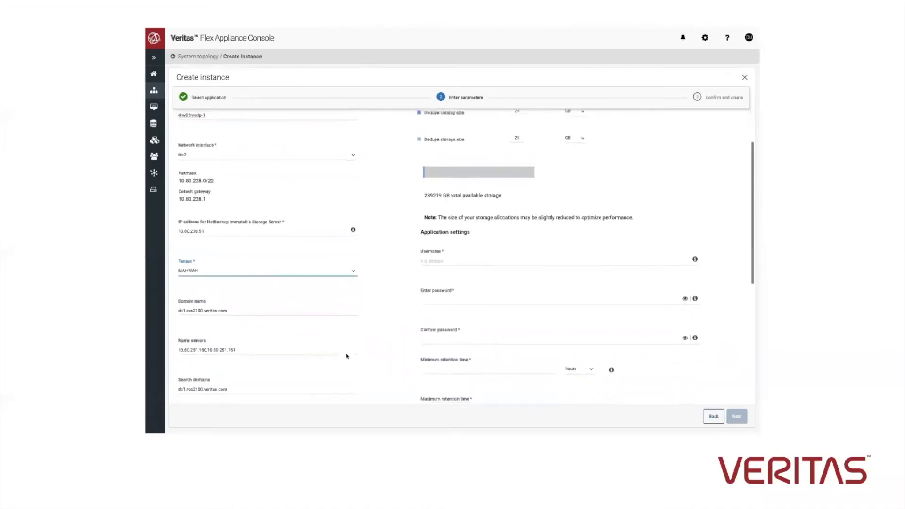
# Step: Change the dedupe storage size from 25 to 1 TB
pyautogui.click(520, 185)
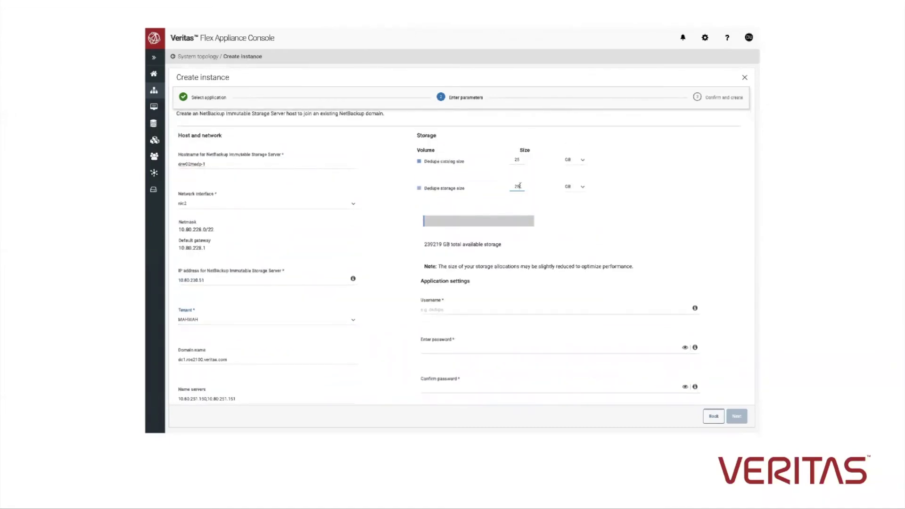
pyautogui.press('BackSpace')
pyautogui.press('BackSpace')
pyautogui.click(576, 187)
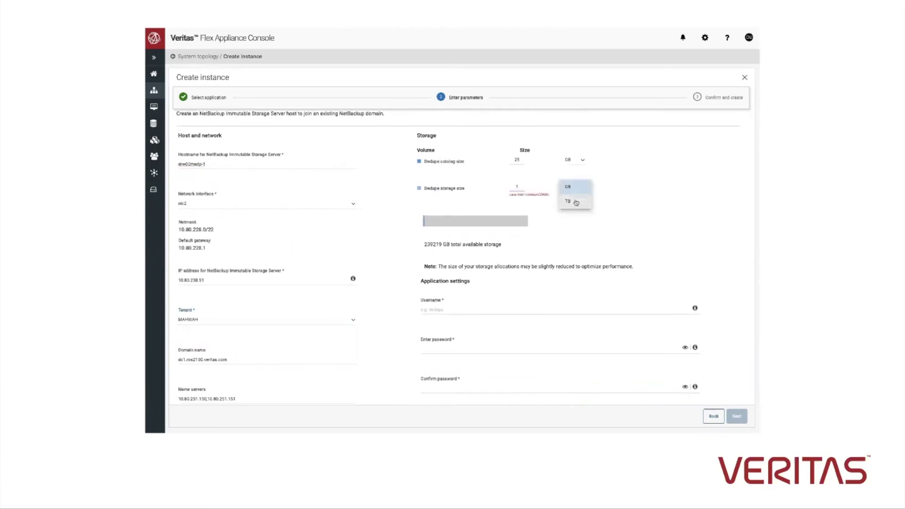
pyautogui.click(576, 203)
# Step: Enter application username 'dedup' and fill in the password and its confirmation
pyautogui.click(477, 310)
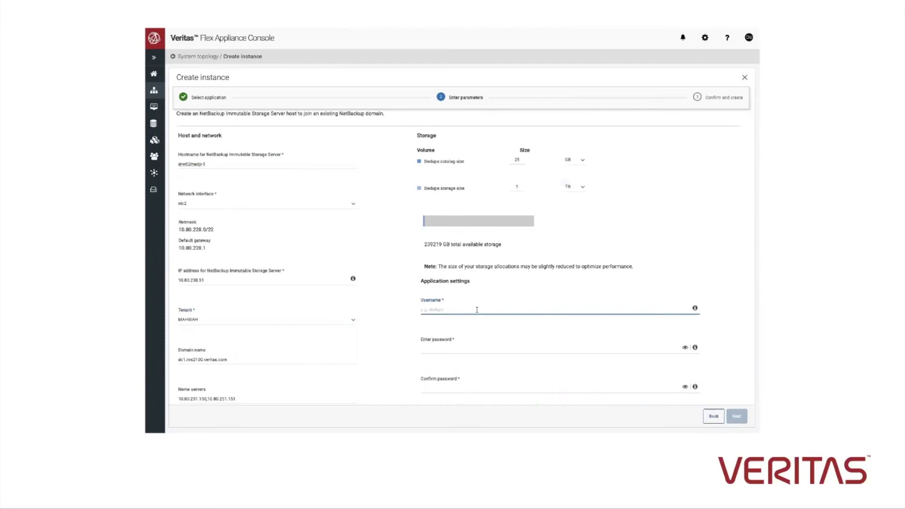
pyautogui.write('dedupe')
pyautogui.click(472, 349)
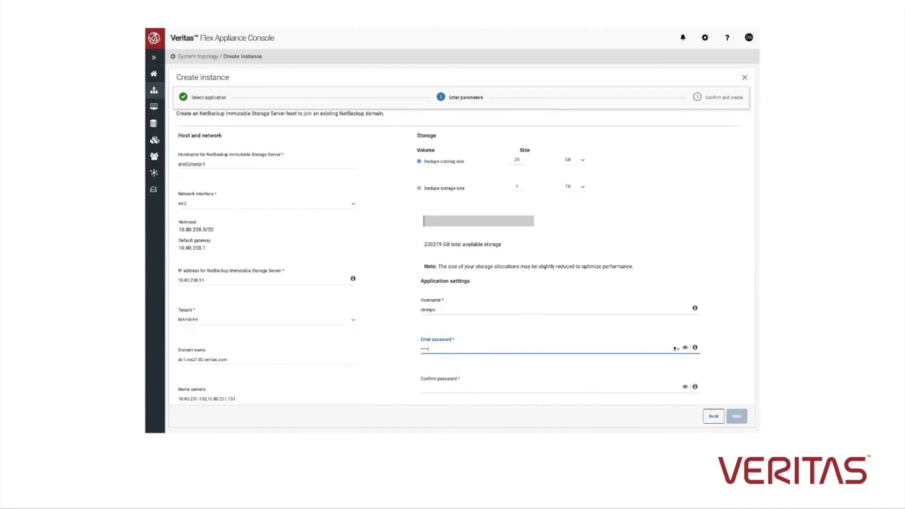
pyautogui.click(454, 386)
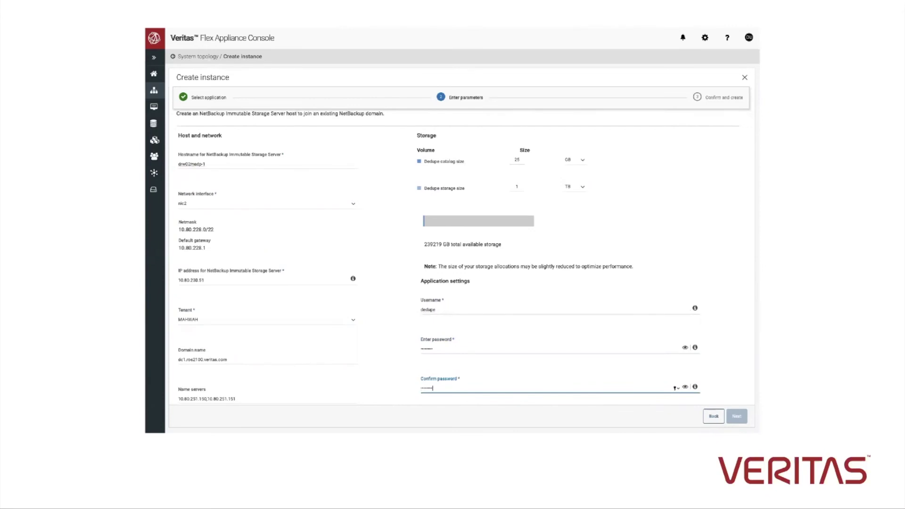
# Step: Set minimum retention to 2 days and maximum retention to 2 weeks
pyautogui.scroll(-5, 467, 259)
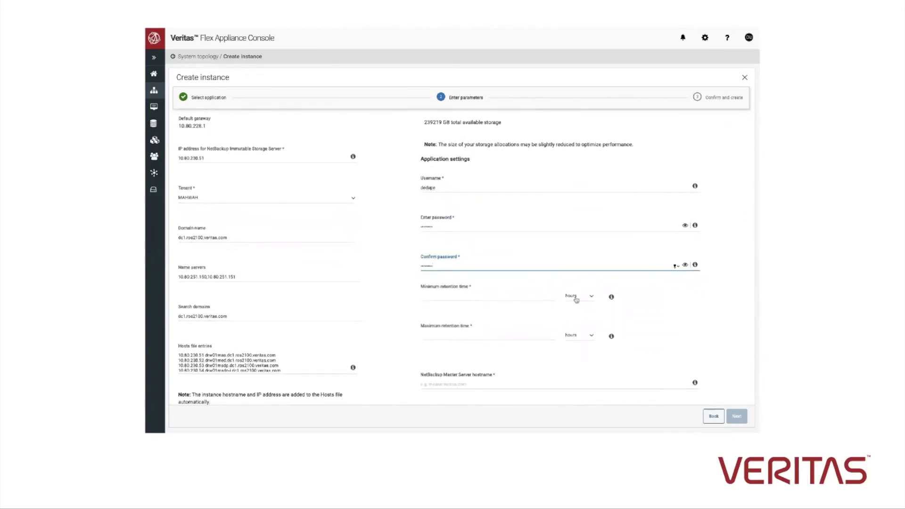
pyautogui.click(590, 297)
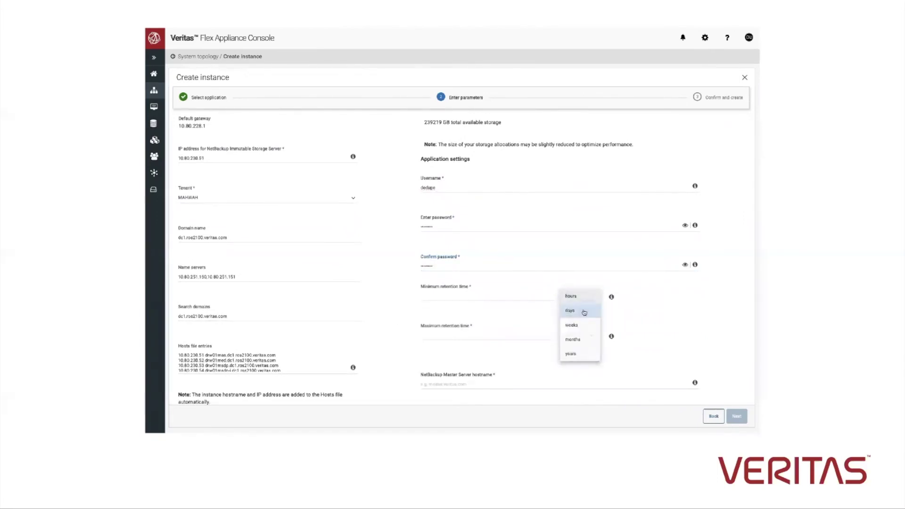
pyautogui.click(585, 311)
pyautogui.click(504, 297)
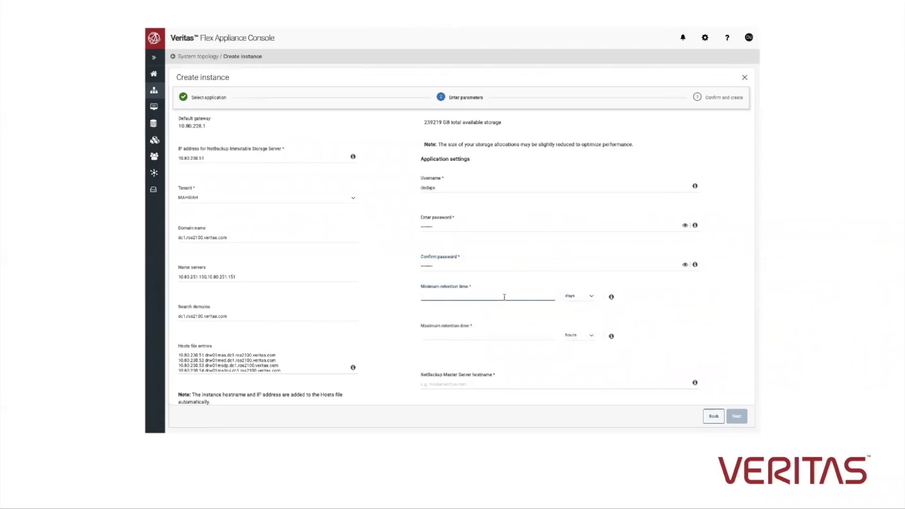
pyautogui.click(578, 337)
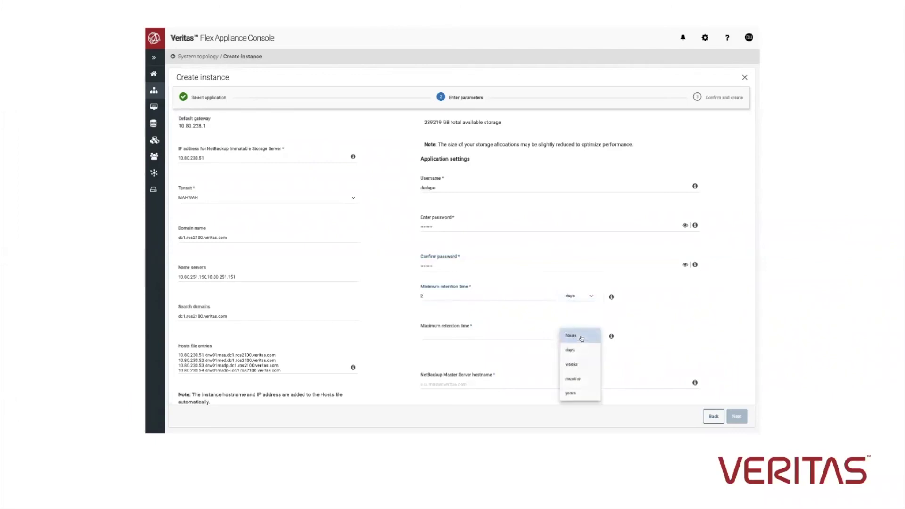
pyautogui.click(580, 370)
pyautogui.click(497, 337)
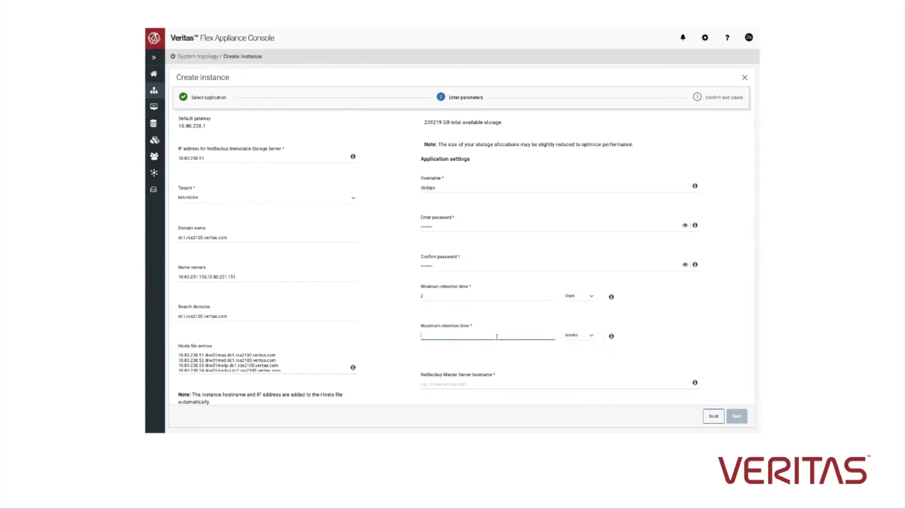
# Step: Enter the master server hostname, paste the CA fingerprint, and supply the host ID token
pyautogui.scroll(-2, 493, 329)
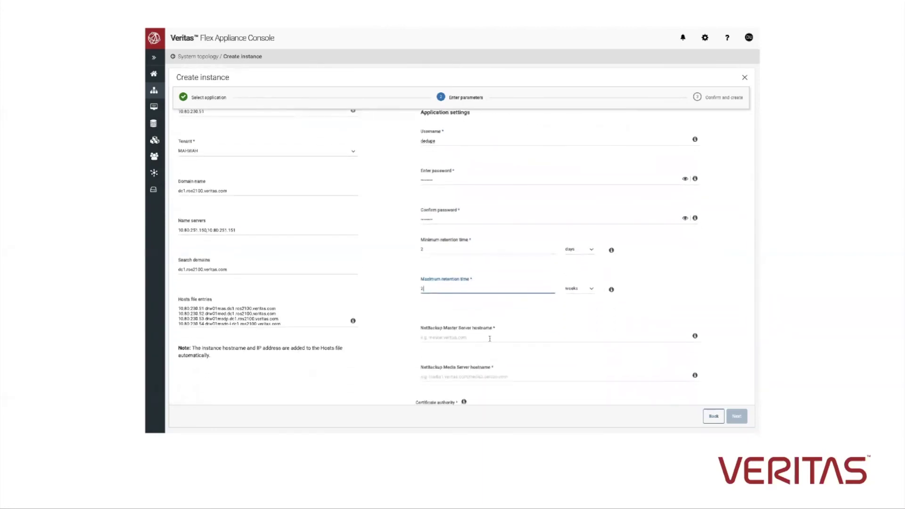
pyautogui.click(490, 339)
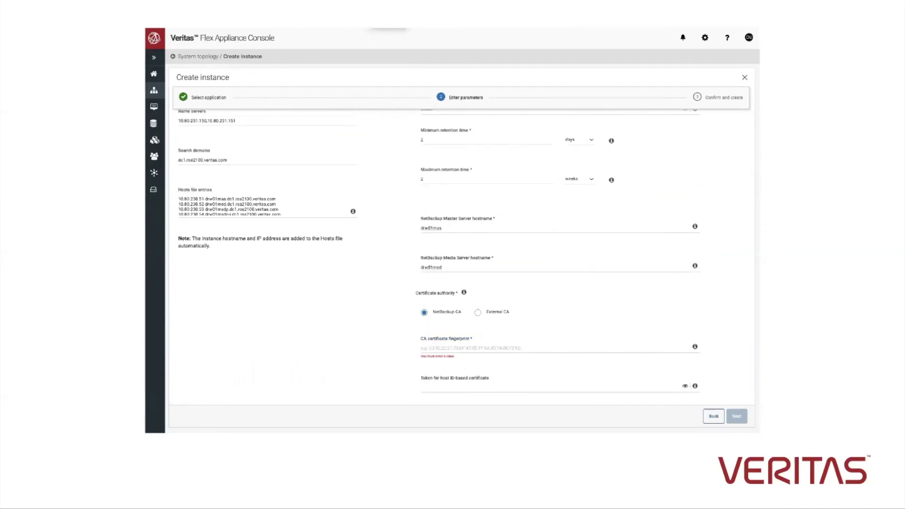
pyautogui.click(432, 349)
pyautogui.write('90:01:18:2B:31:B4:C4:EA:98:AA:3B:1F:6C:A0:41:E0:4F:9C:32:B0')
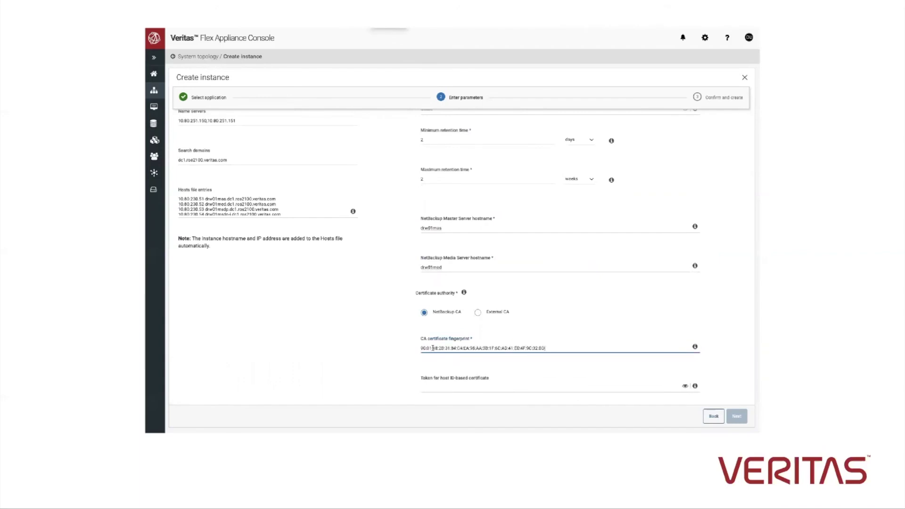
pyautogui.click(554, 394)
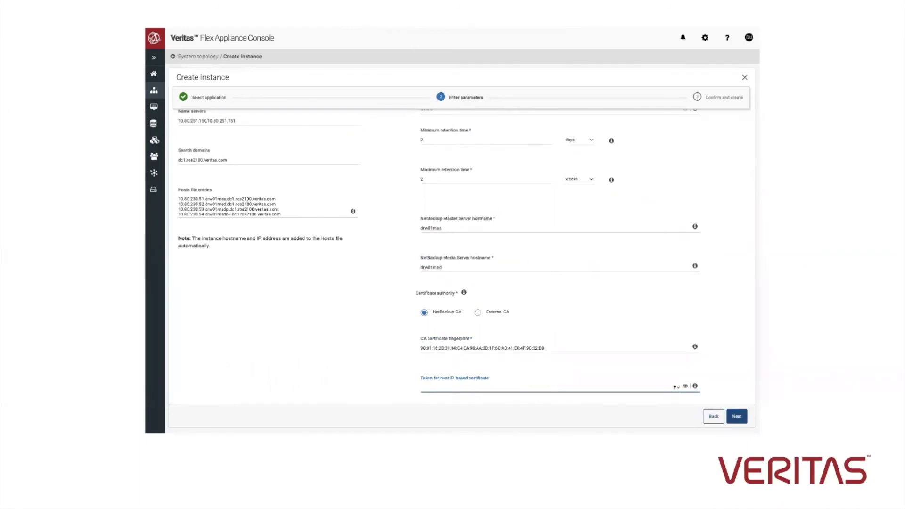
pyautogui.press('Return')
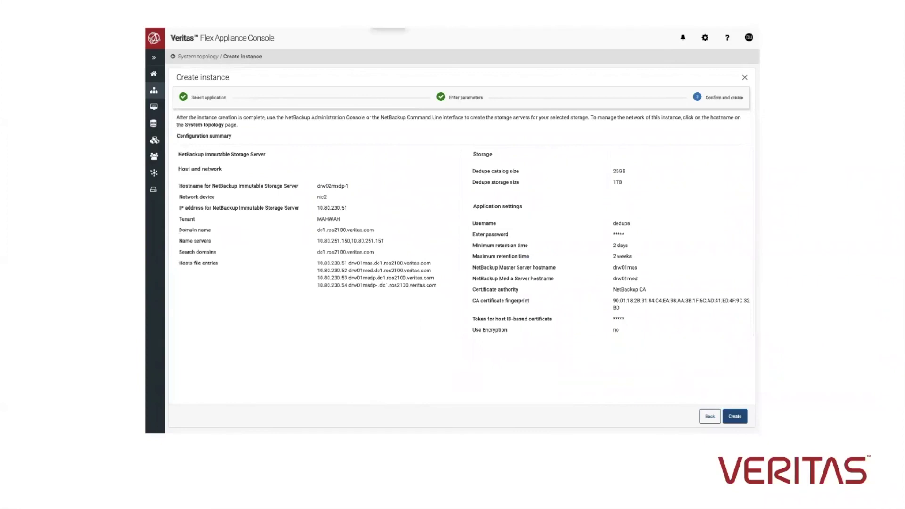